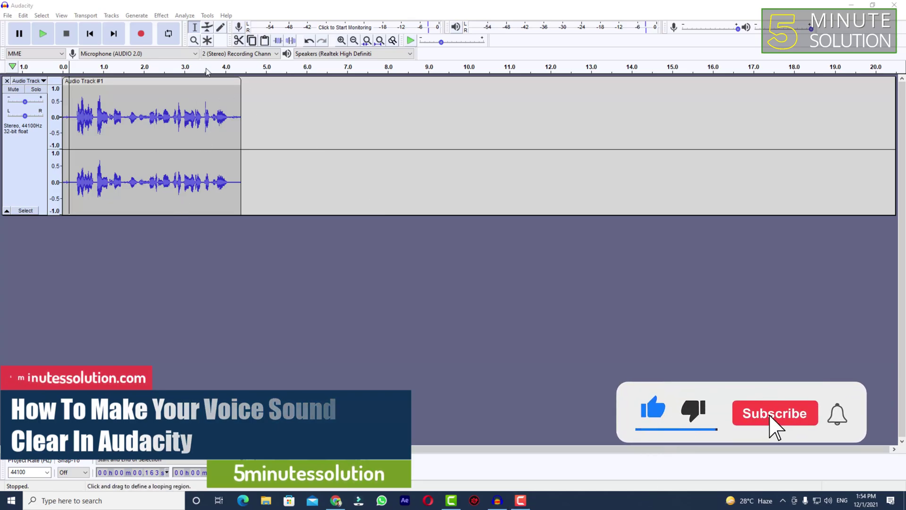
# Play back the original voice recording from about 0.313 s
pyautogui.hotkey('ctrl', 'a')
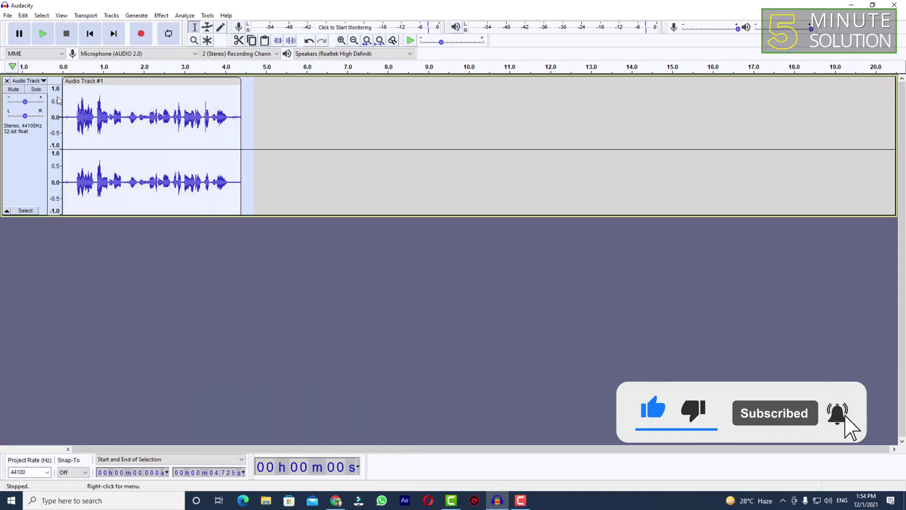
pyautogui.click(66, 90)
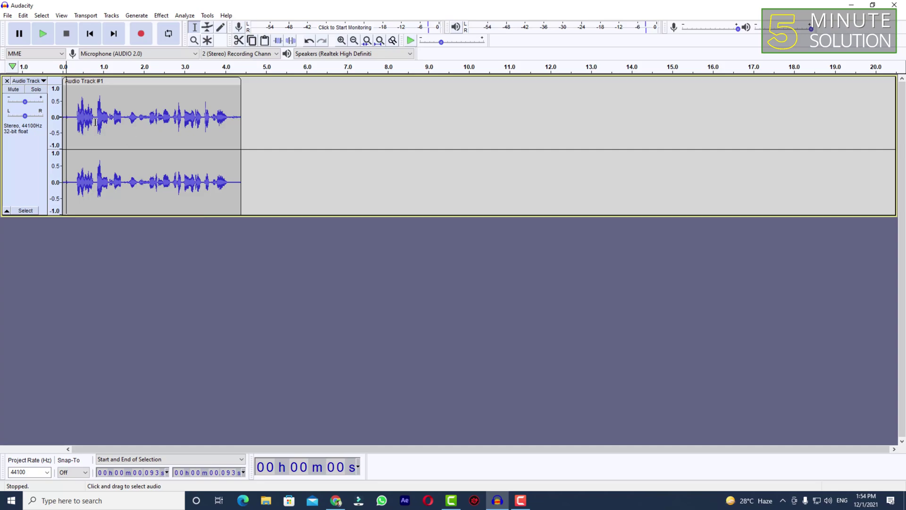
pyautogui.click(70, 91)
pyautogui.click(68, 99)
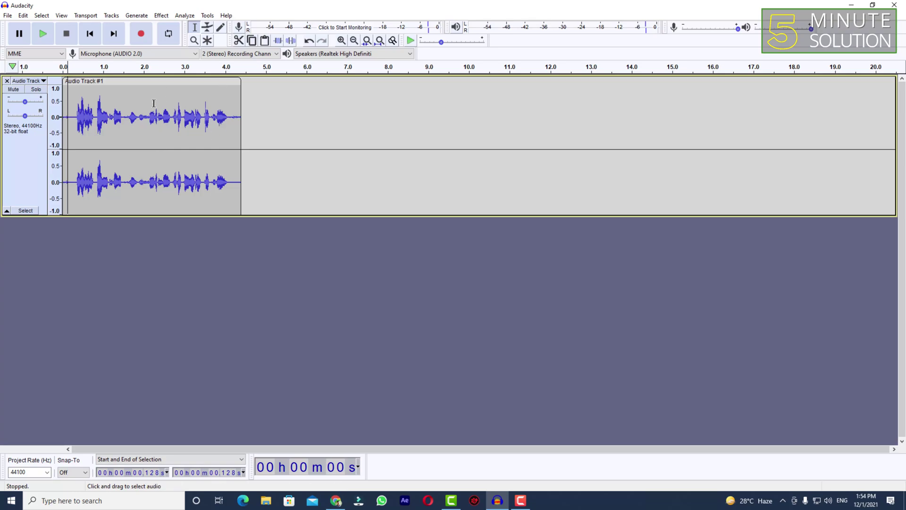
pyautogui.click(75, 100)
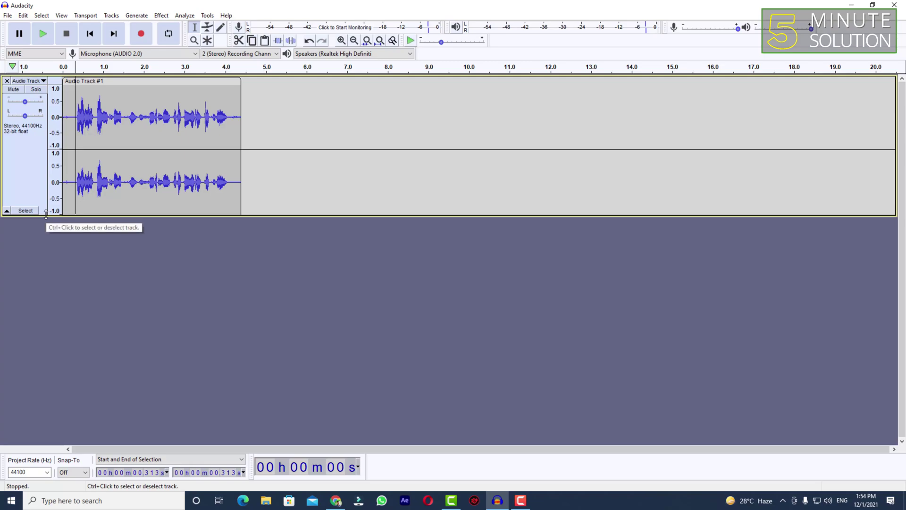
pyautogui.press('space')
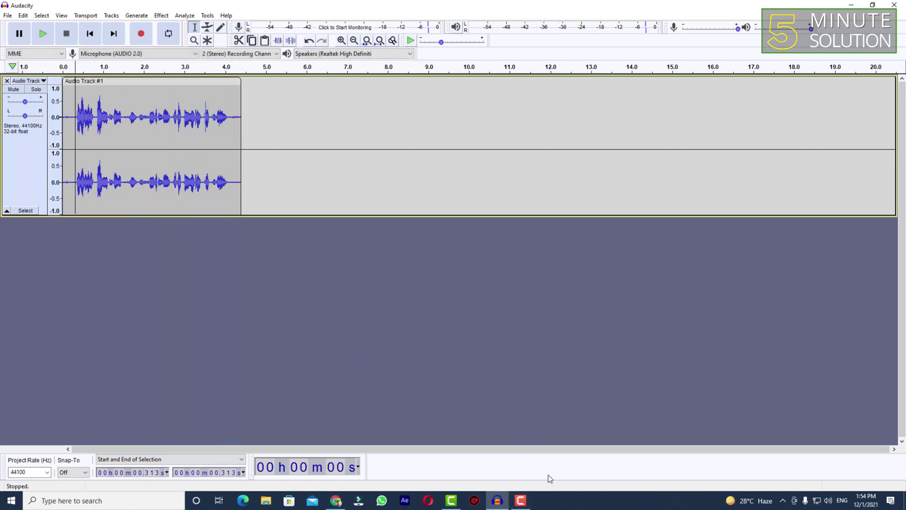
# Select the entire voice clip from its end back to 0 s and open the Effect menu
pyautogui.click(521, 501)
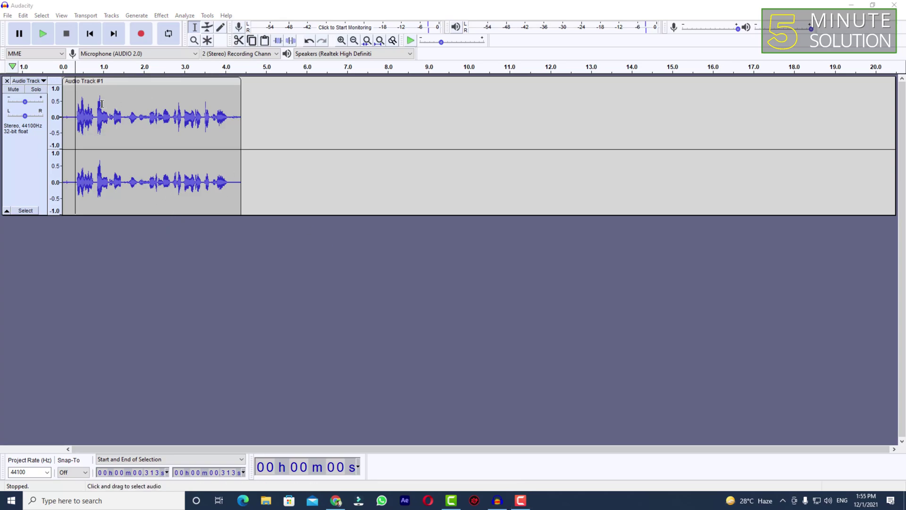
pyautogui.moveTo(262, 91); pyautogui.dragTo(27, 97)
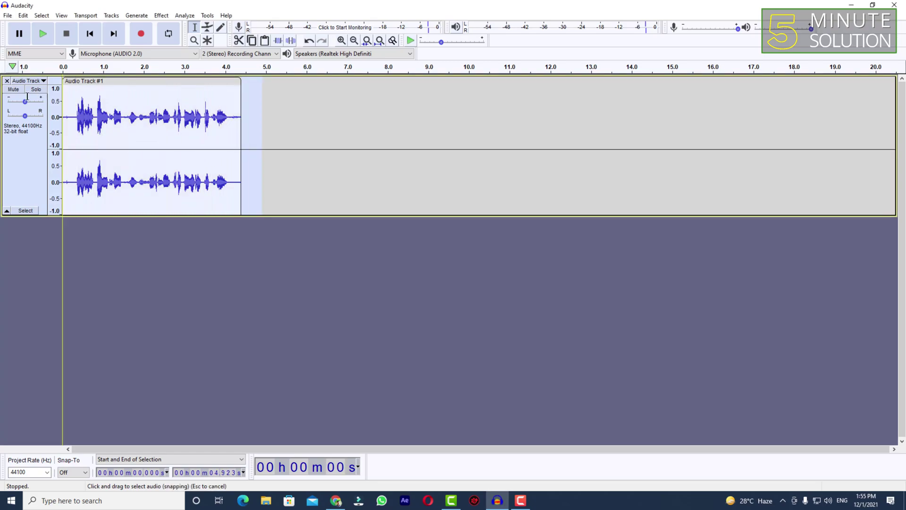
pyautogui.click(161, 16)
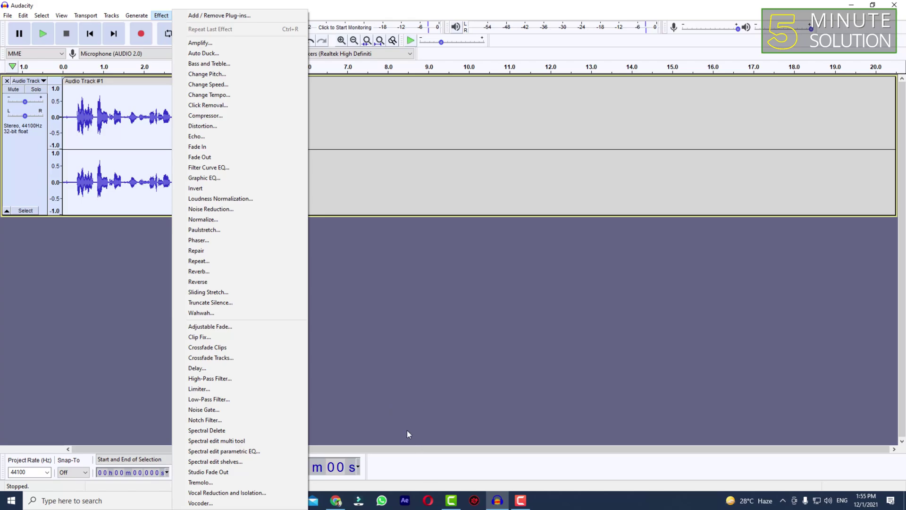
# Open the Compressor dialog, showing defaults of -12 dB threshold and 2:1 ratio
pyautogui.click(134, 17)
pyautogui.click(111, 16)
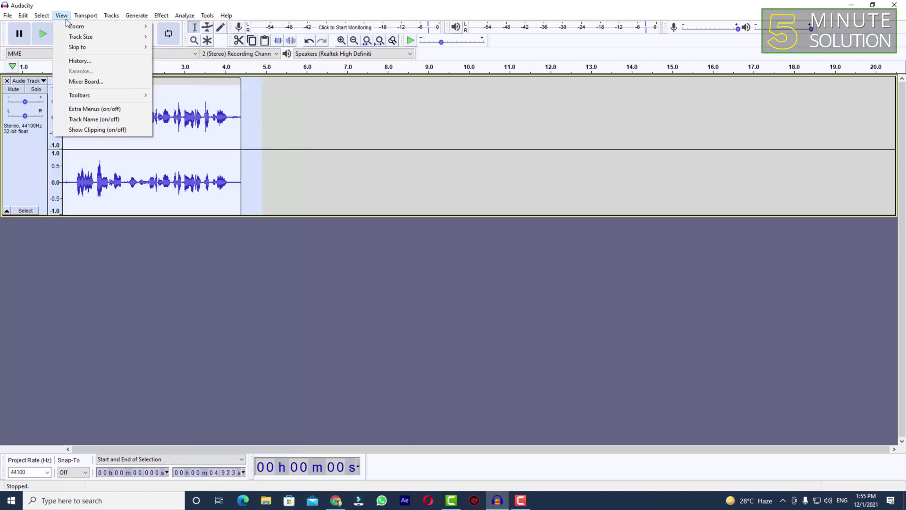
pyautogui.moveTo(127, 19)
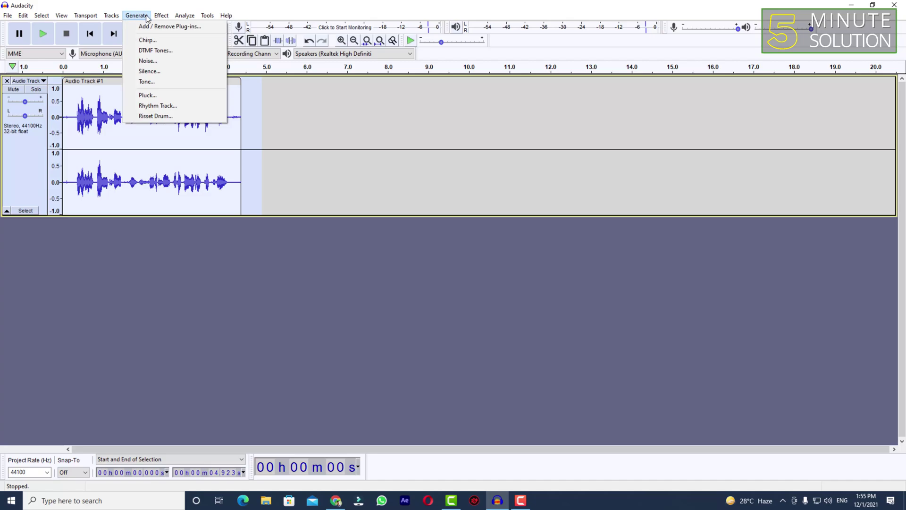
pyautogui.moveTo(162, 17)
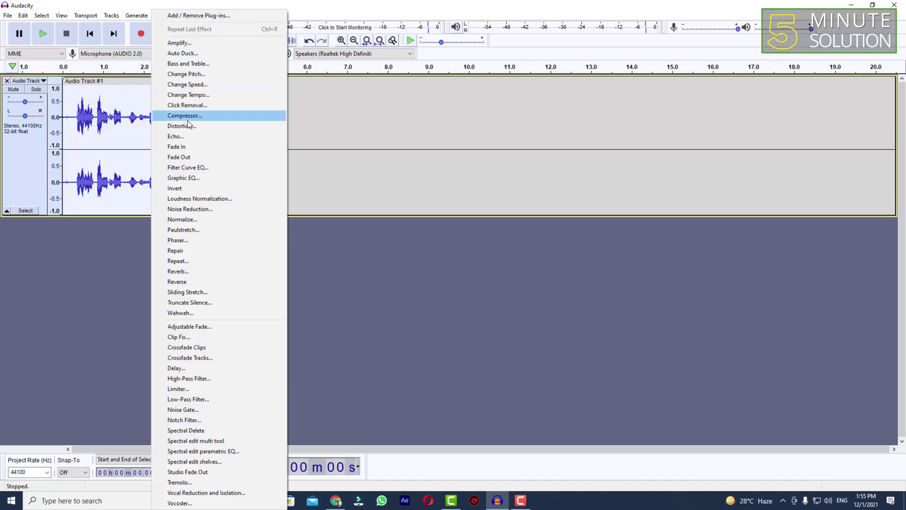
pyautogui.click(161, 14)
pyautogui.click(165, 17)
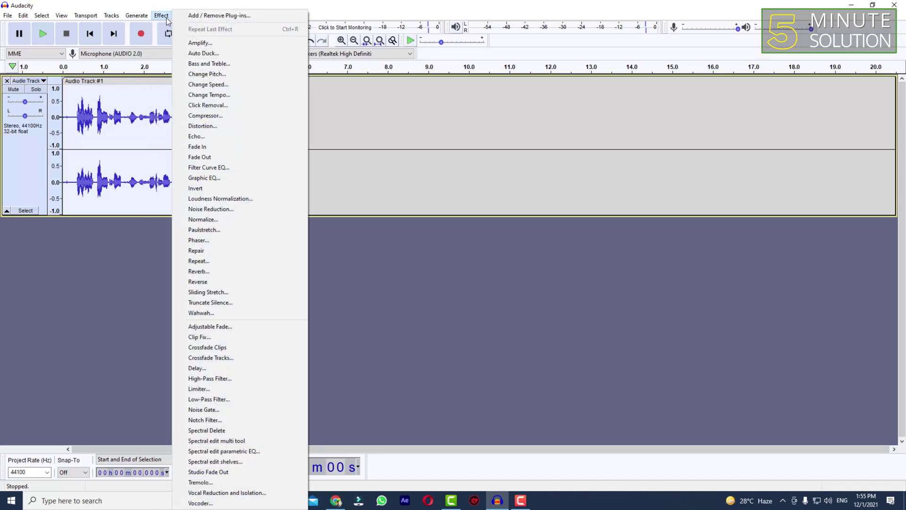
pyautogui.click(215, 118)
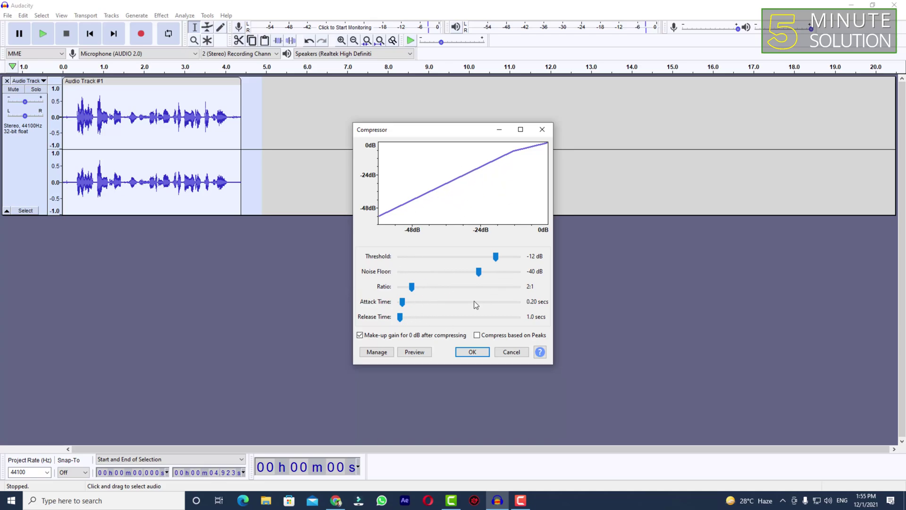
# Apply the Compressor with default settings and play back the compressed recording
pyautogui.click(466, 354)
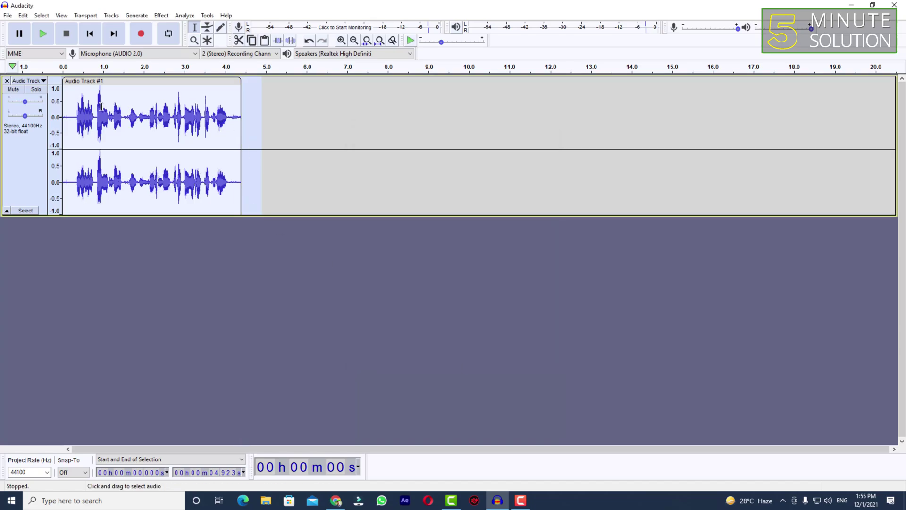
pyautogui.click(75, 105)
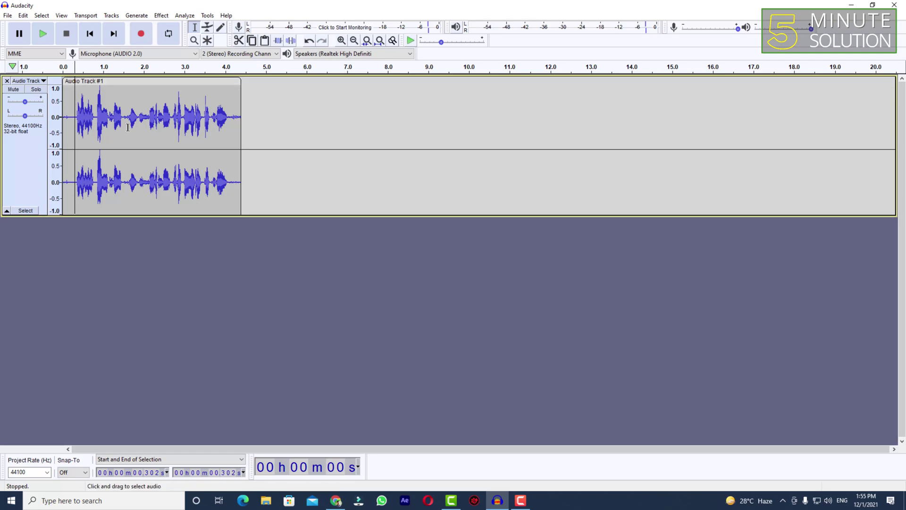
pyautogui.press('space')
# Reselect the whole compressed clip starting from 0 s
pyautogui.moveTo(255, 111); pyautogui.dragTo(62, 141)
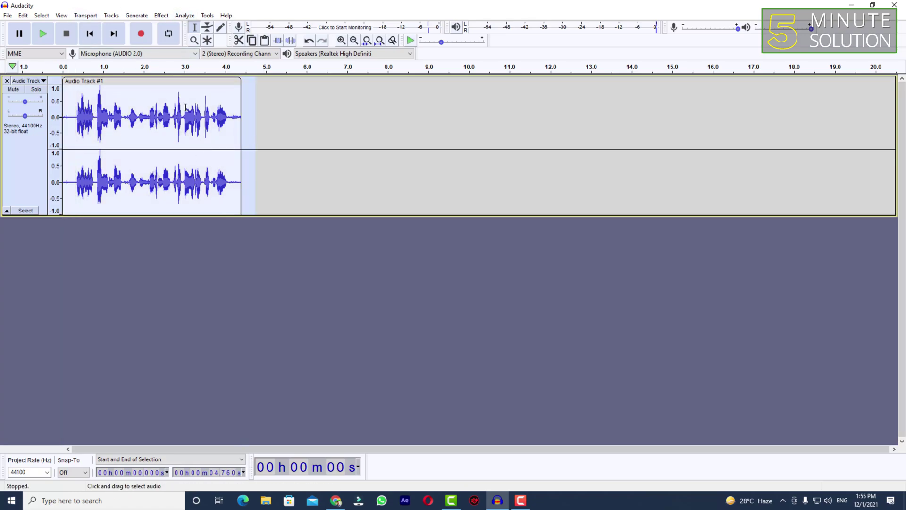
pyautogui.click(271, 107)
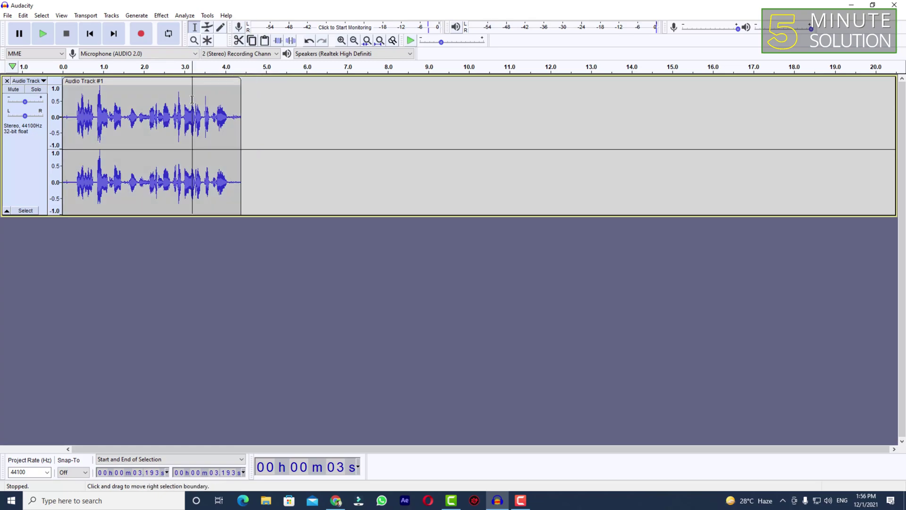
pyautogui.moveTo(260, 107); pyautogui.dragTo(17, 129)
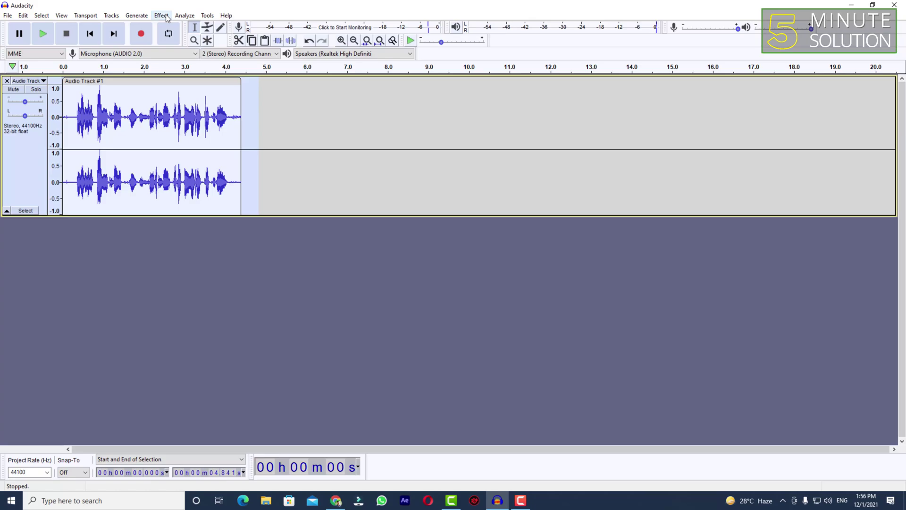
pyautogui.click(269, 95)
# Select the clip from 0 to 4.551 s and open the Reverb effect dialog
pyautogui.moveTo(247, 95); pyautogui.dragTo(19, 113)
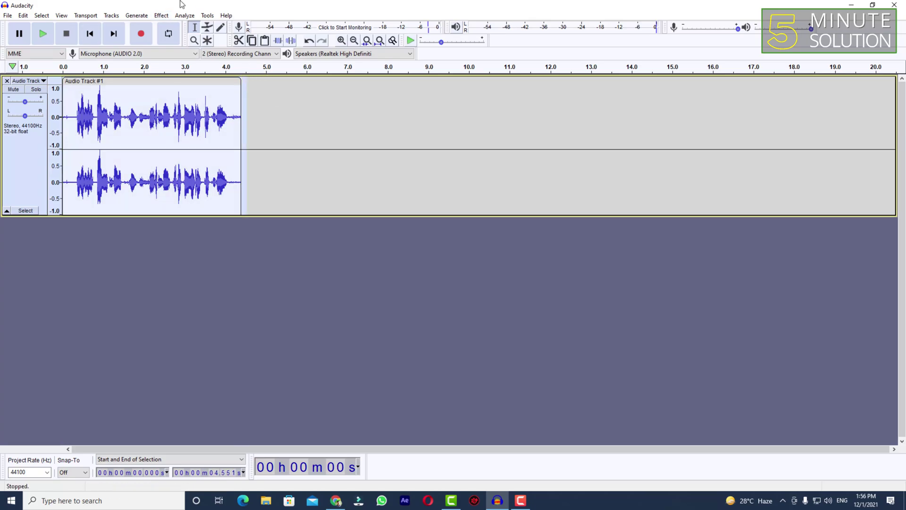
pyautogui.click(162, 16)
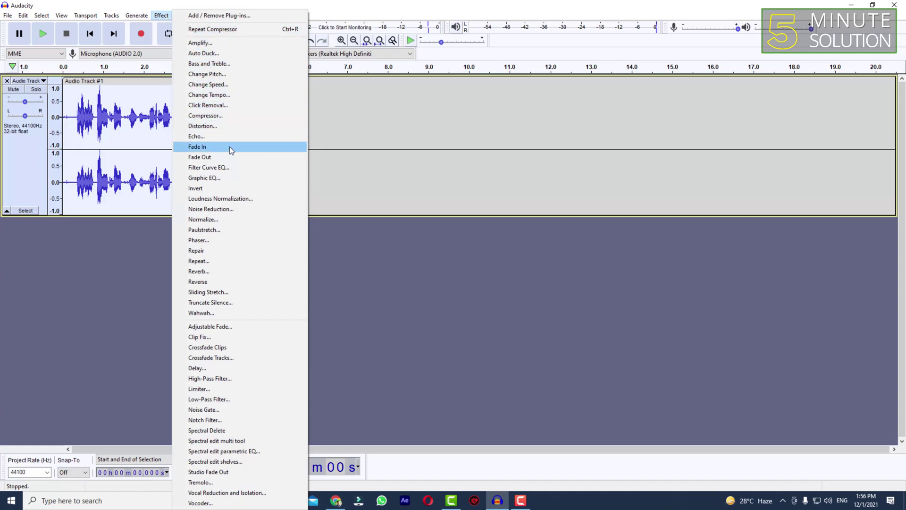
pyautogui.click(211, 272)
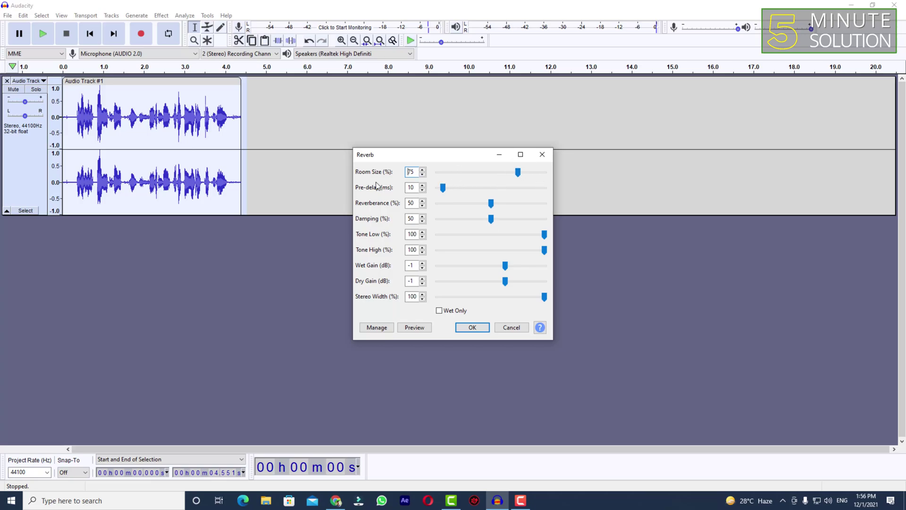
# Preview the default reverb, then audition a larger and a smaller room size
pyautogui.click(418, 327)
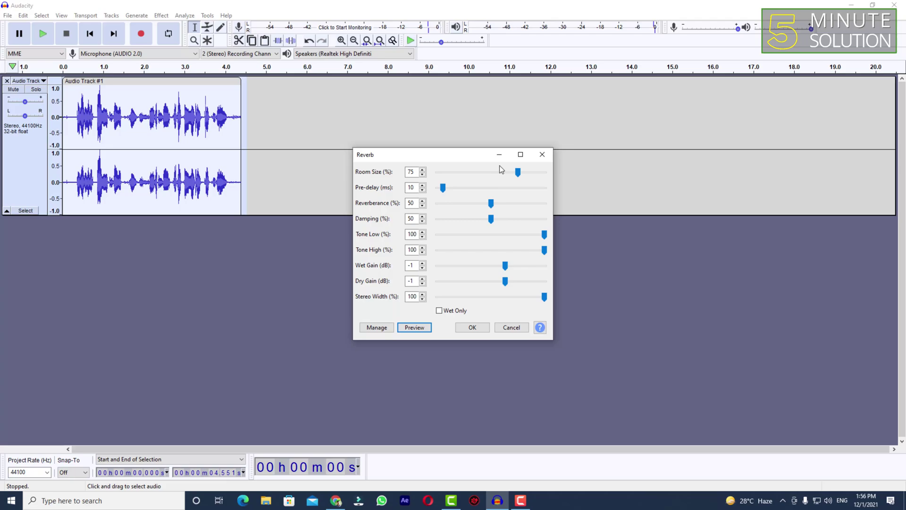
pyautogui.moveTo(518, 171); pyautogui.dragTo(550, 174)
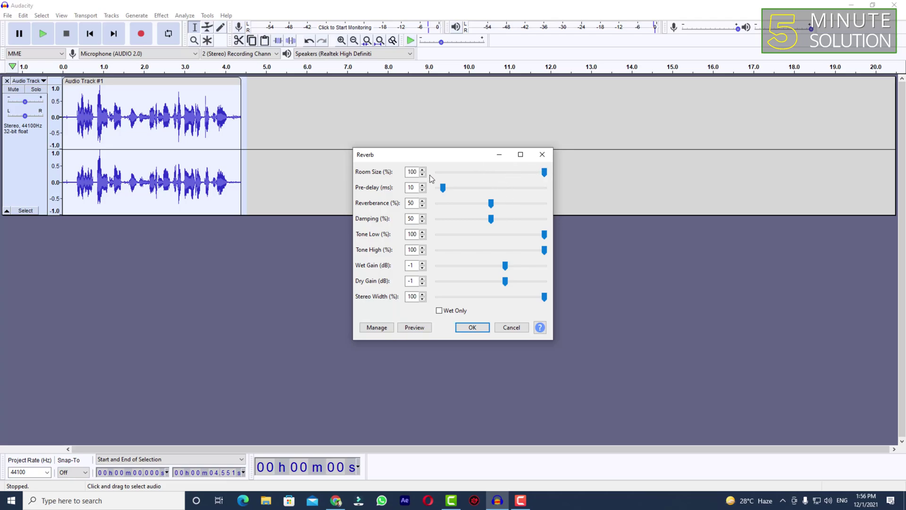
pyautogui.click(422, 330)
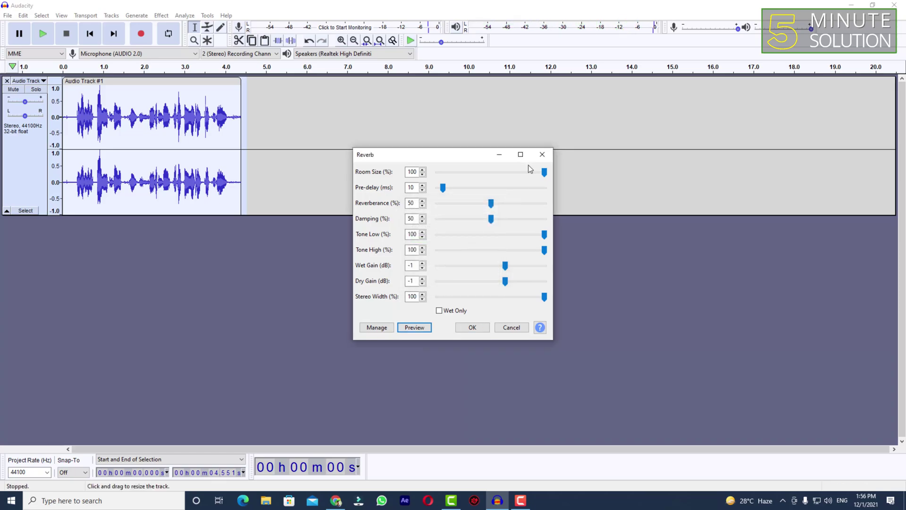
pyautogui.moveTo(543, 173); pyautogui.dragTo(441, 176)
pyautogui.click(415, 328)
pyautogui.click(416, 328)
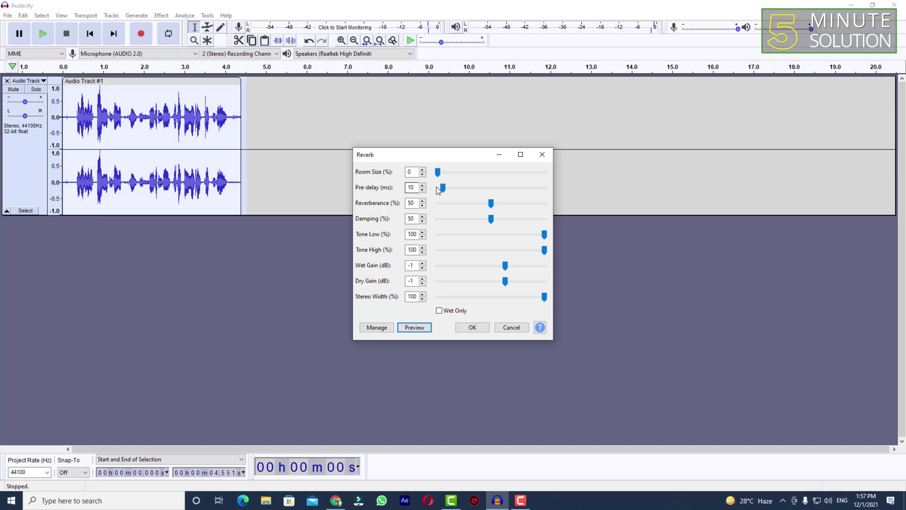
# Try a 65 ms pre-delay, then set pre-delay to 0 ms and preview it
pyautogui.moveTo(443, 188); pyautogui.dragTo(471, 191)
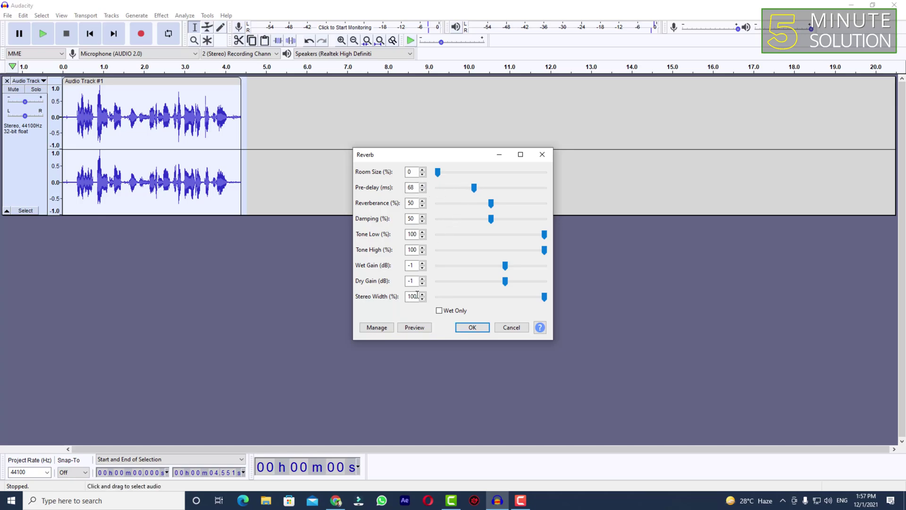
pyautogui.click(413, 328)
pyautogui.moveTo(477, 194); pyautogui.dragTo(436, 192)
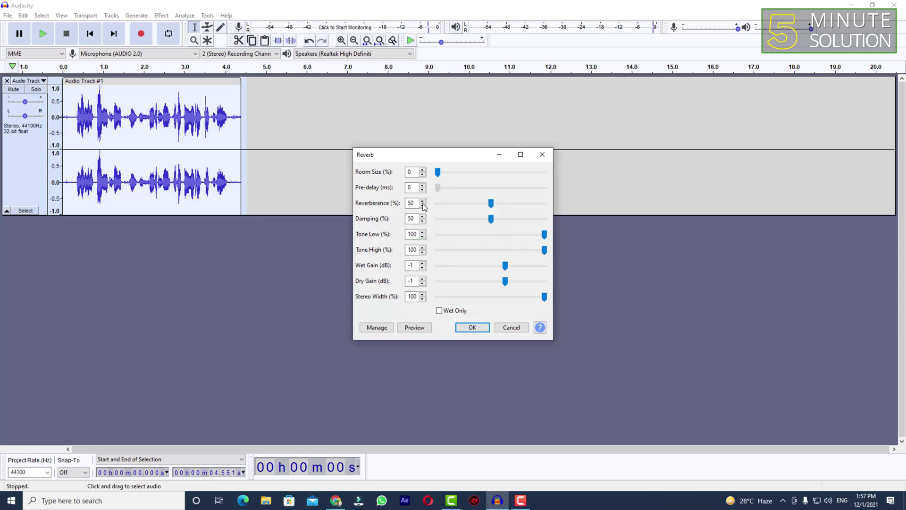
pyautogui.click(415, 327)
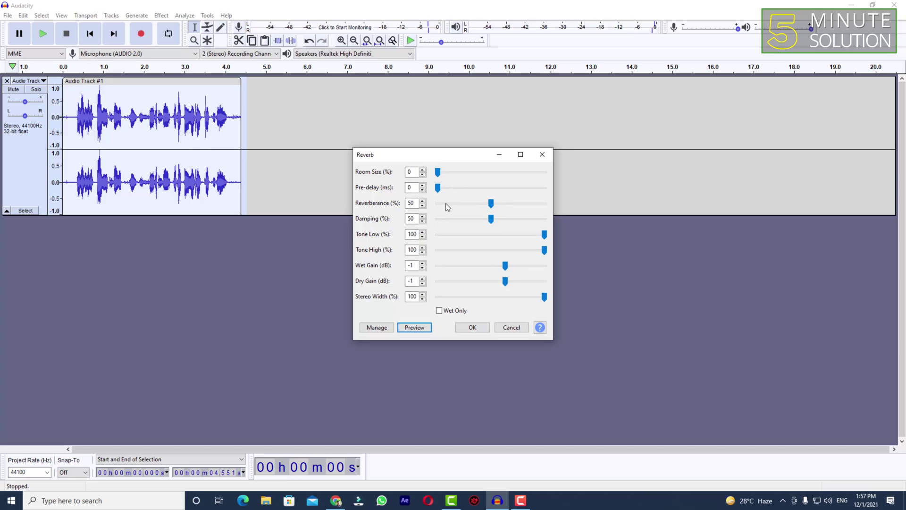
# Set the room size to 0 and try adjusting the damping and low tone settings
pyautogui.click(438, 172)
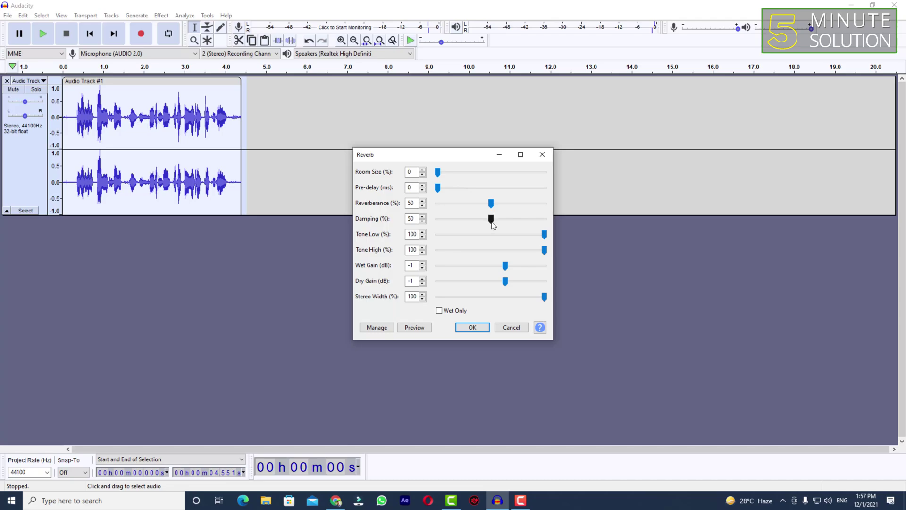
pyautogui.moveTo(491, 220)
pyautogui.mouseDown()
pyautogui.moveTo(479, 219)
pyautogui.moveTo(490, 221)
pyautogui.mouseUp()
pyautogui.moveTo(545, 235)
pyautogui.mouseDown()
pyautogui.moveTo(522, 234)
pyautogui.moveTo(538, 234)
pyautogui.mouseUp()
# Load and preview the Vocal I factory reverb preset
pyautogui.click(383, 328)
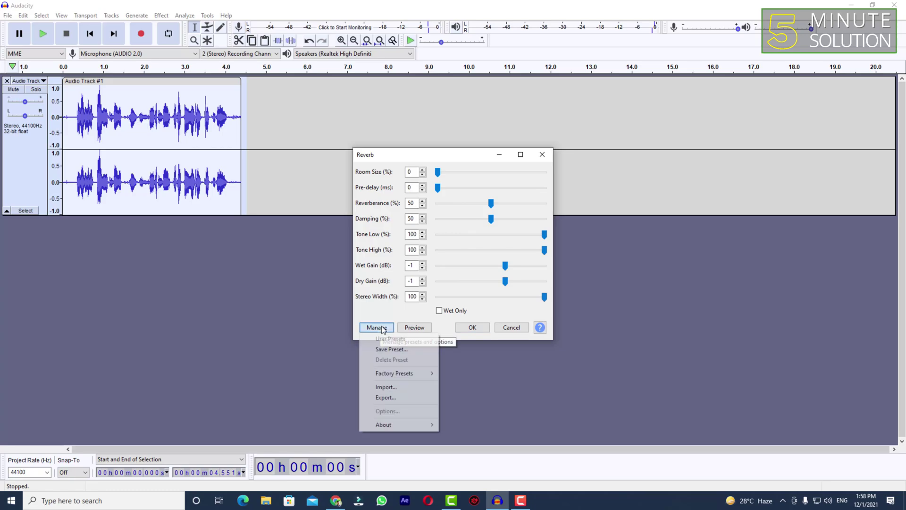
pyautogui.moveTo(404, 374)
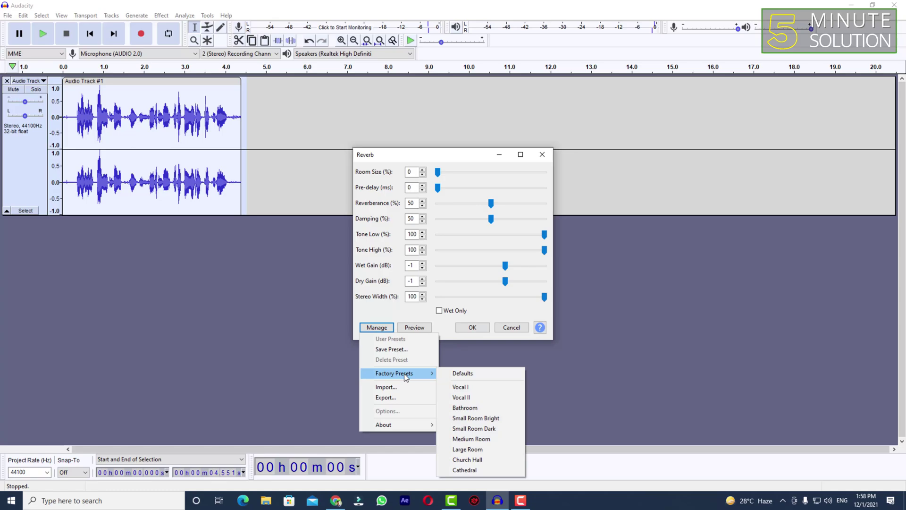
pyautogui.click(472, 390)
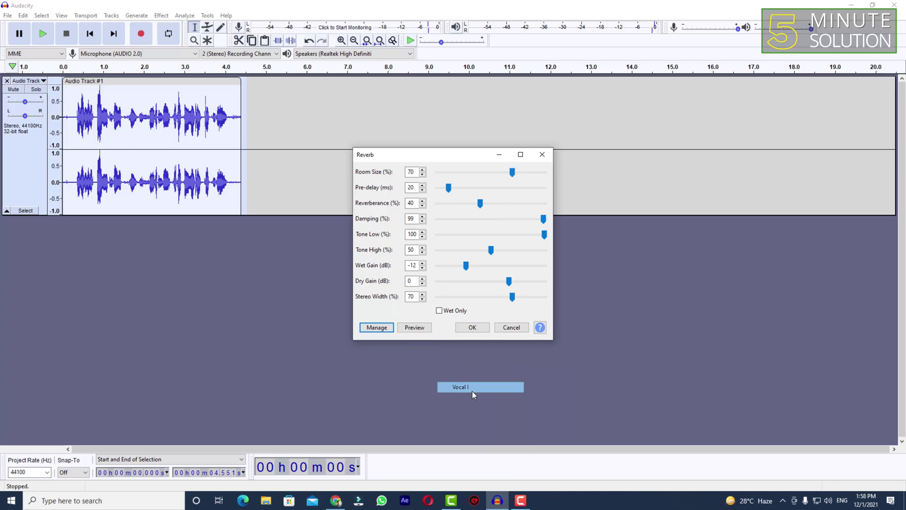
pyautogui.click(415, 328)
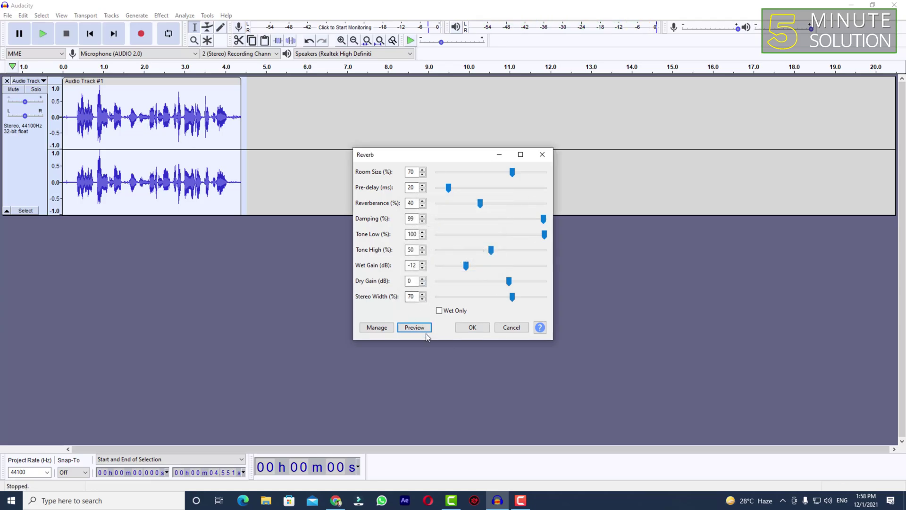
# Load and preview the Vocal II factory reverb preset
pyautogui.click(377, 327)
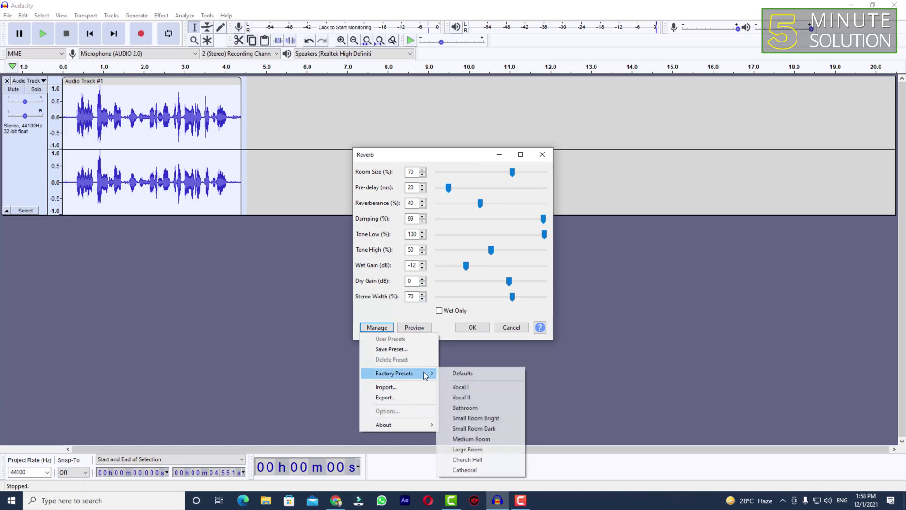
pyautogui.click(485, 398)
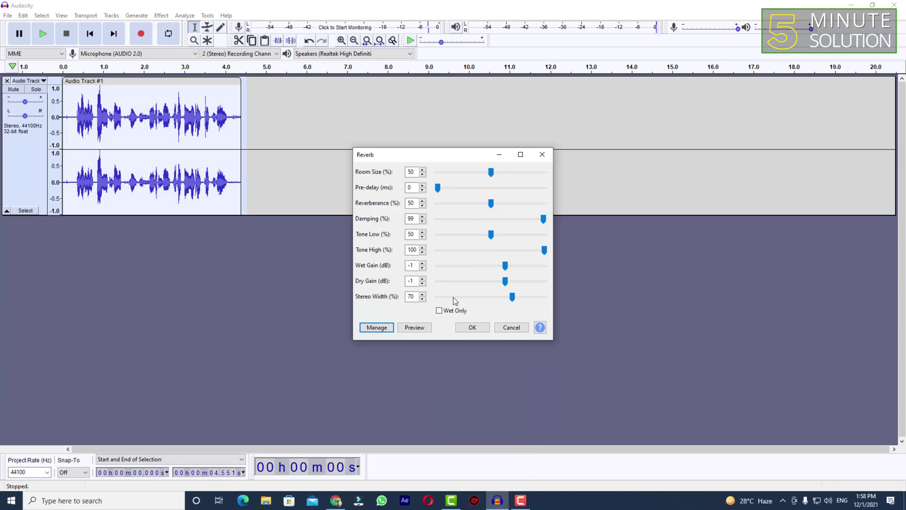
pyautogui.click(415, 327)
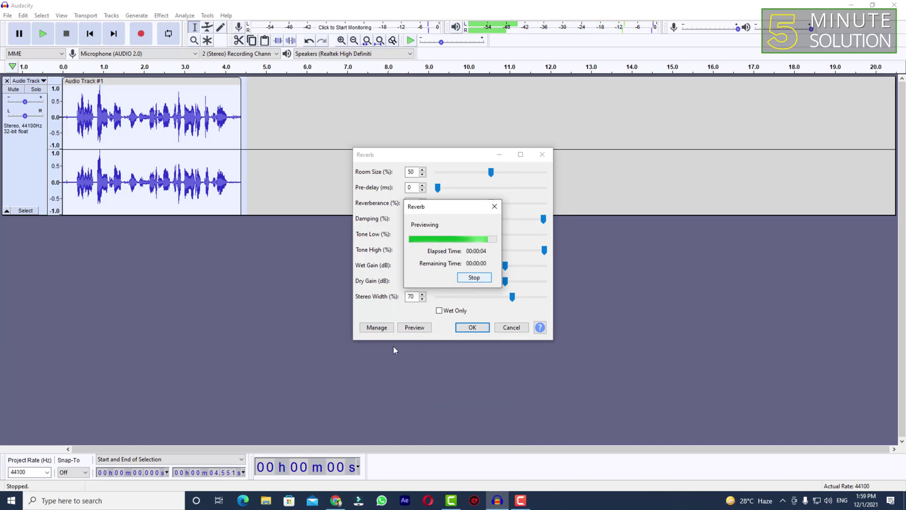
# Load and preview the Bathroom preset (room size 16%, reverberance 80%)
pyautogui.click(377, 327)
pyautogui.moveTo(401, 373)
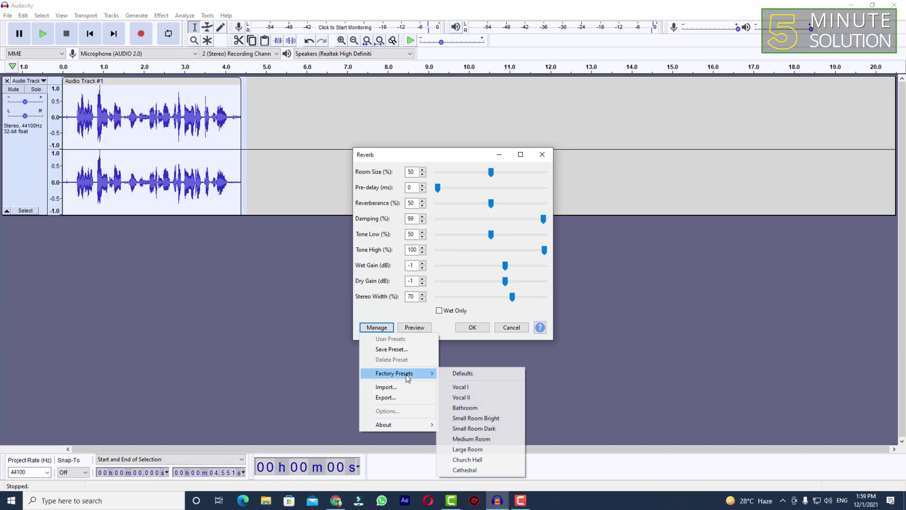
pyautogui.click(475, 411)
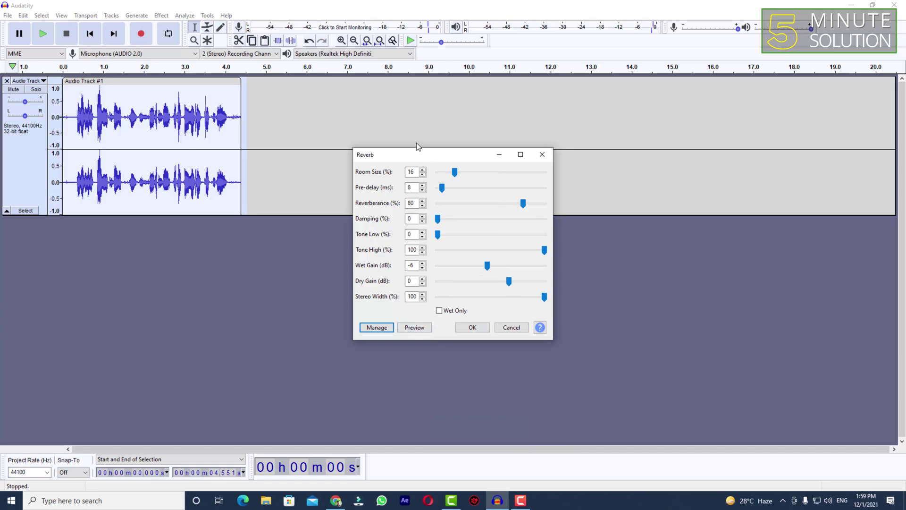
pyautogui.click(422, 330)
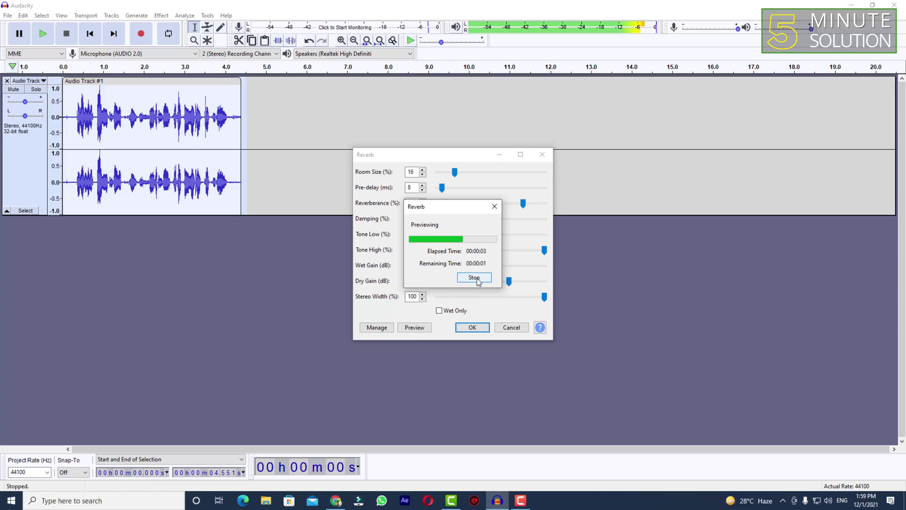
pyautogui.click(377, 327)
pyautogui.moveTo(404, 378)
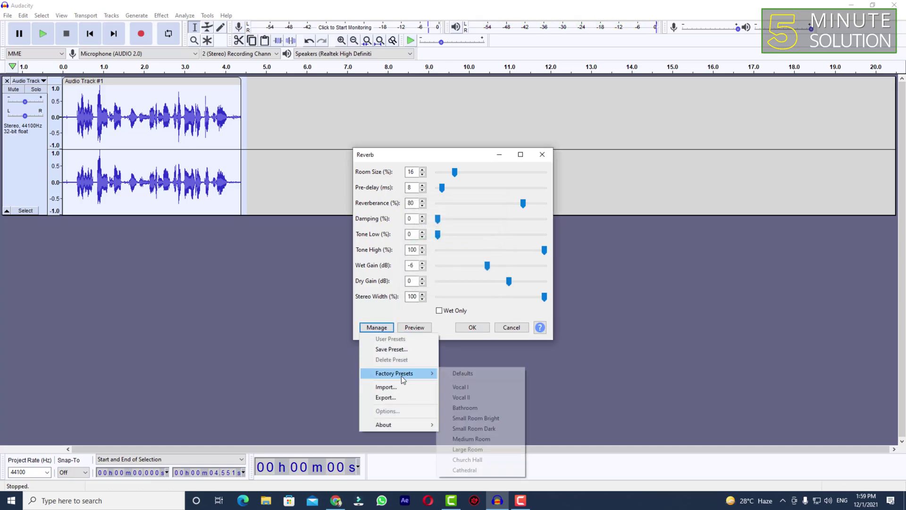
# Preview the Church Hall reverb preset, then switch back to Vocal I
pyautogui.click(472, 459)
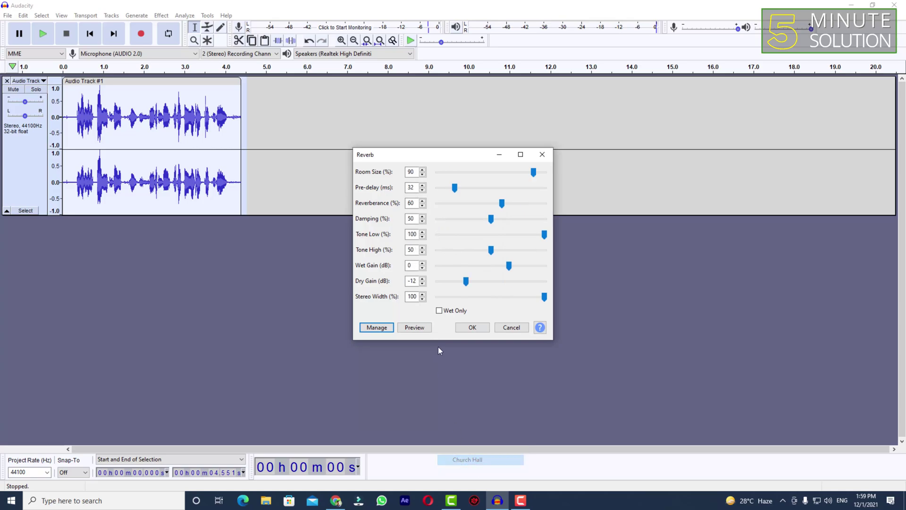
pyautogui.click(416, 331)
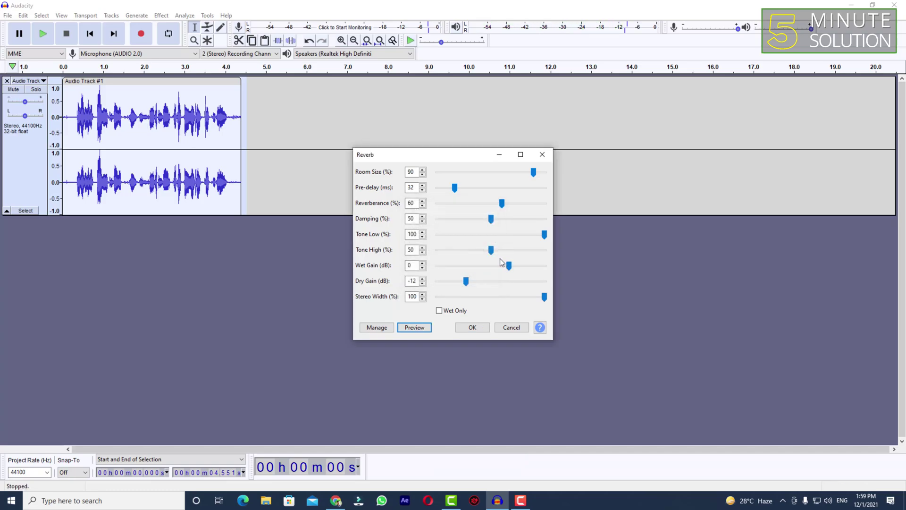
pyautogui.click(376, 329)
pyautogui.moveTo(397, 373)
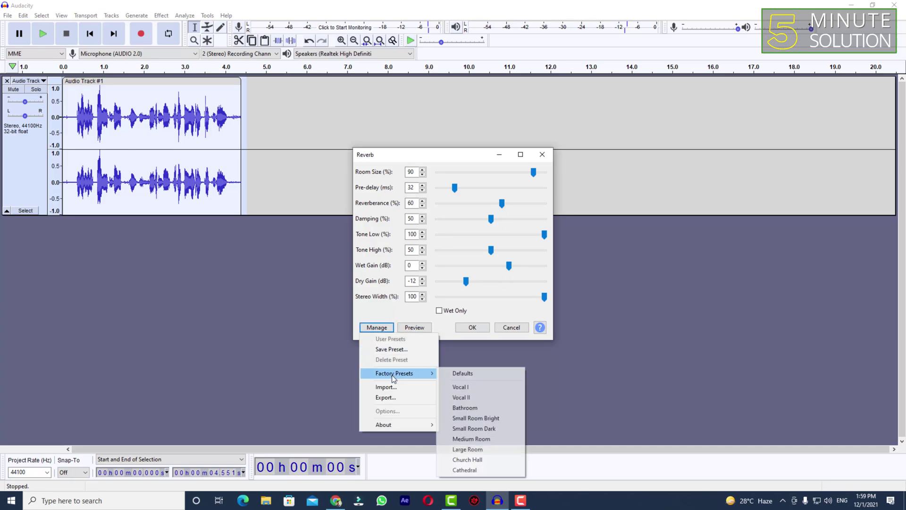
pyautogui.click(453, 384)
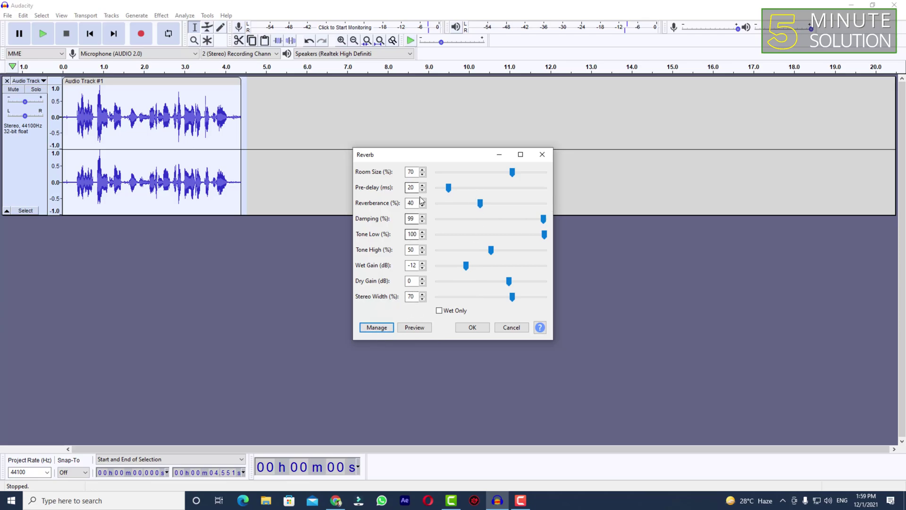
# Reload Vocal I and apply it to the voice track (room size 70%, reverberance 40%)
pyautogui.click(376, 327)
pyautogui.moveTo(397, 377)
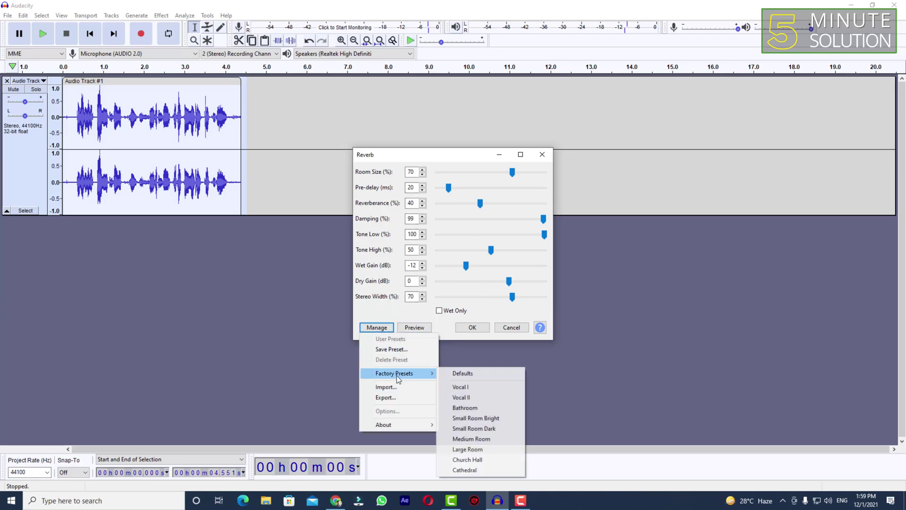
pyautogui.click(461, 387)
pyautogui.click(473, 328)
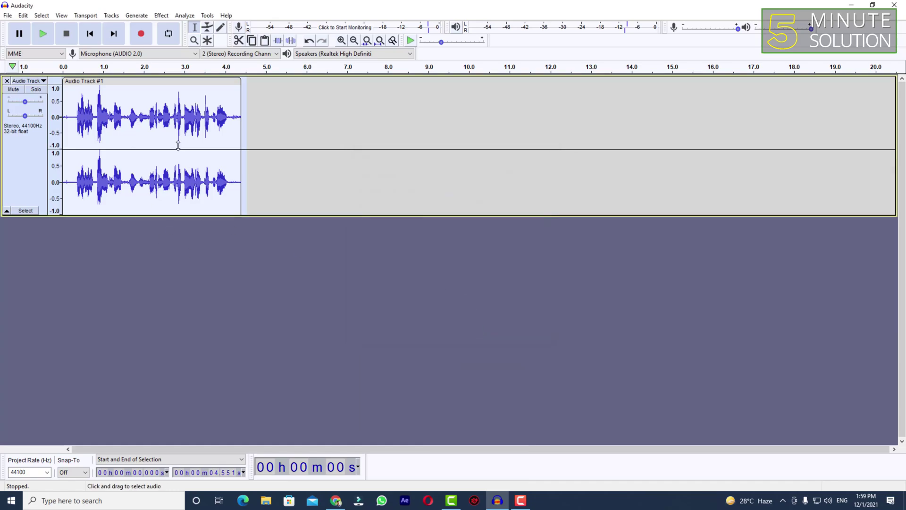
pyautogui.click(161, 141)
pyautogui.click(72, 105)
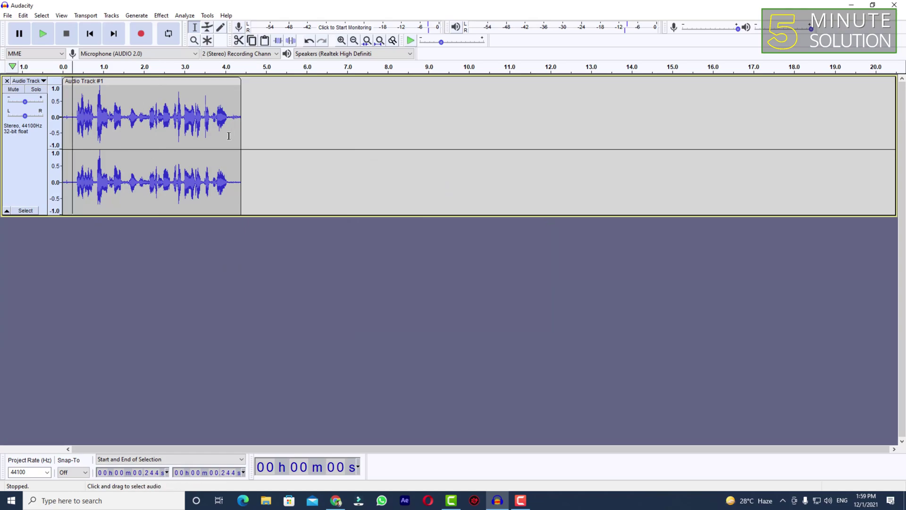
pyautogui.press('space')
pyautogui.moveTo(347, 114); pyautogui.dragTo(61, 100)
pyautogui.click(74, 99)
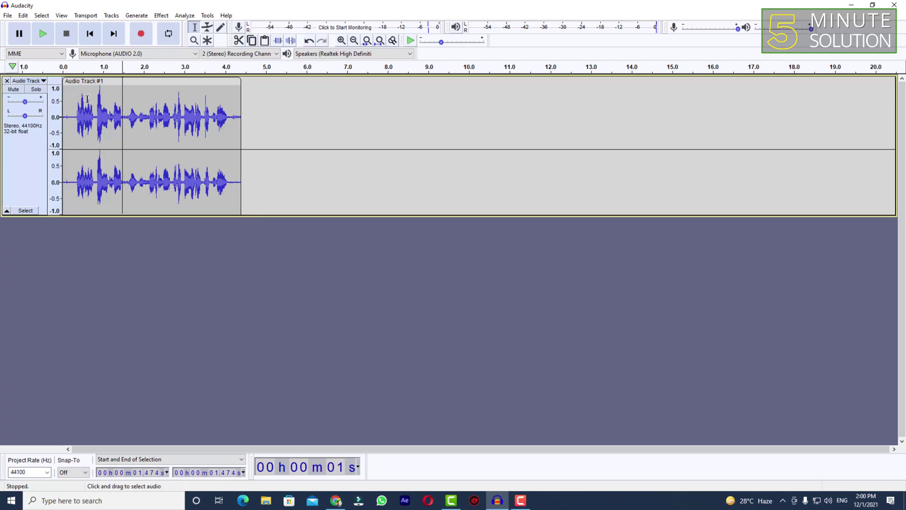
pyautogui.moveTo(74, 103); pyautogui.dragTo(231, 125)
pyautogui.click(273, 113)
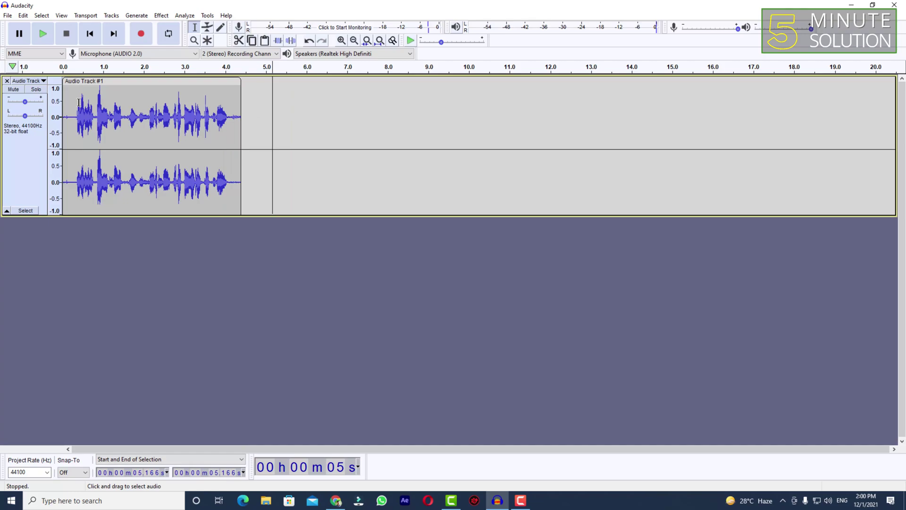
pyautogui.click(76, 102)
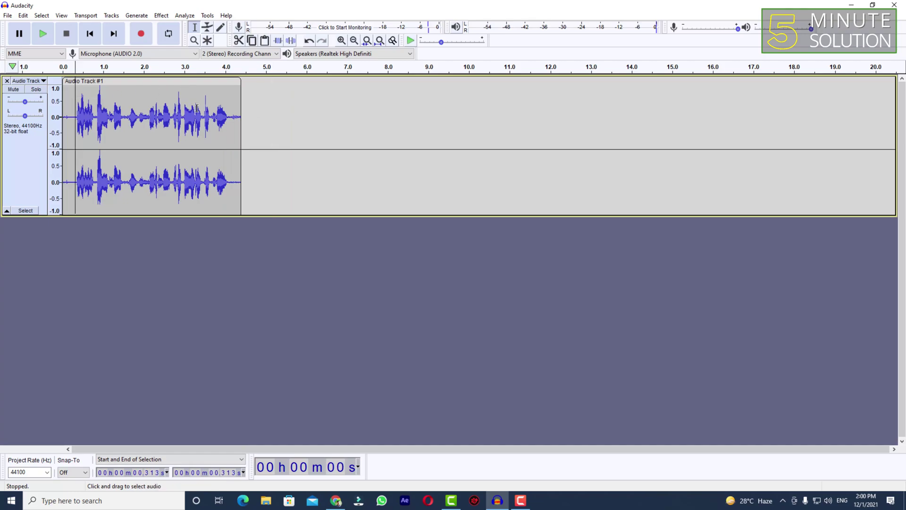